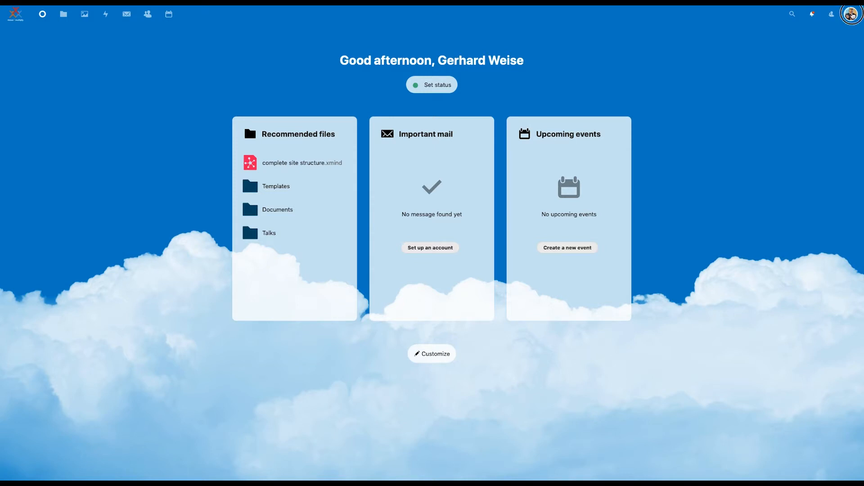
- Open the user management page and create a new group named Teacher
click(851, 15)
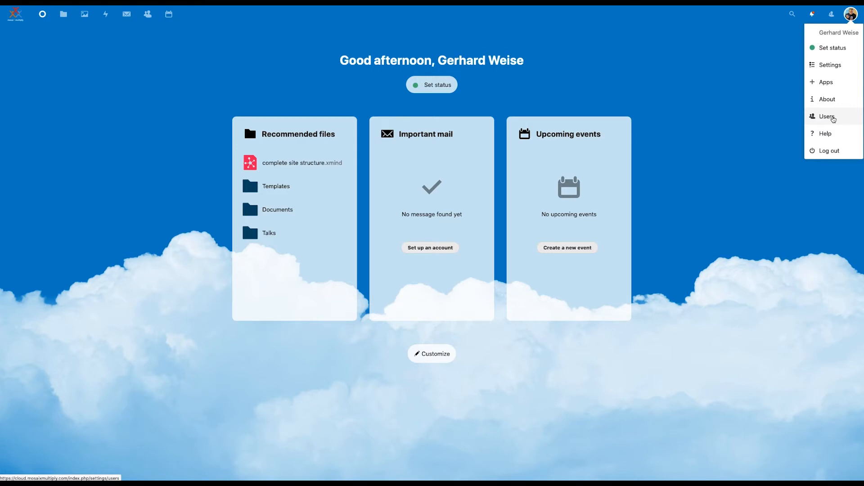
click(832, 119)
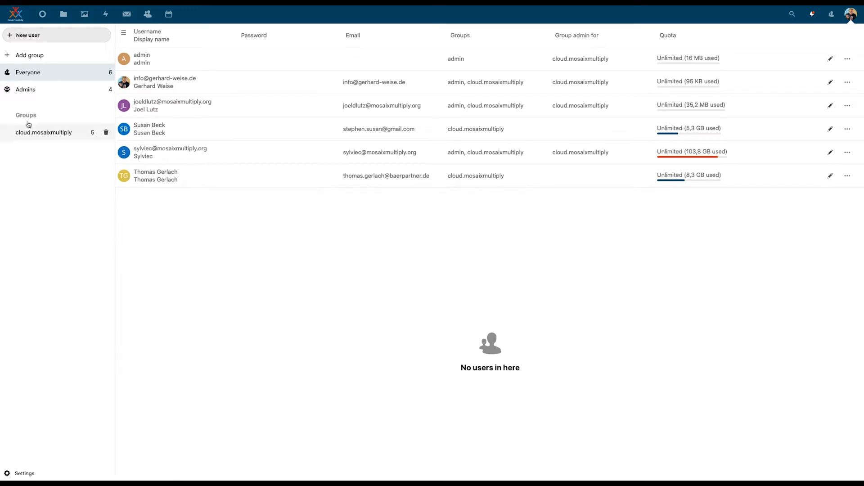
click(31, 55)
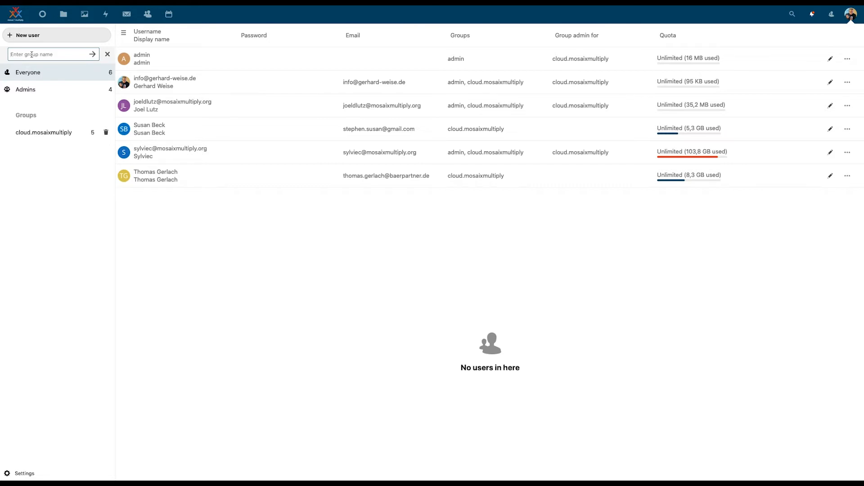
text(Teacher)
click(92, 55)
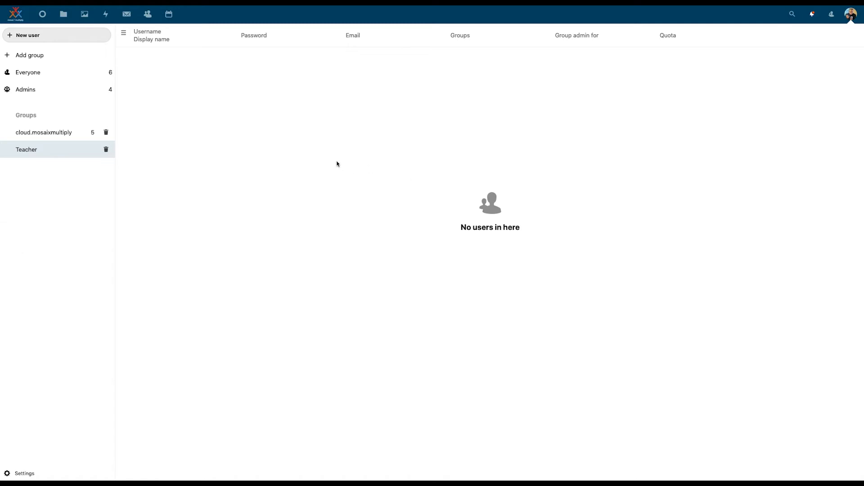
- Show all users and add the last user in the list to the Teacher group, finishing the edit
click(61, 75)
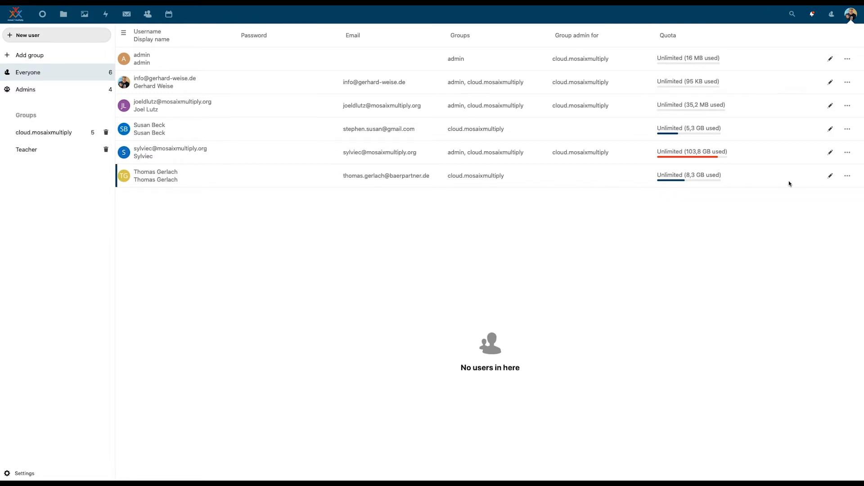
click(830, 176)
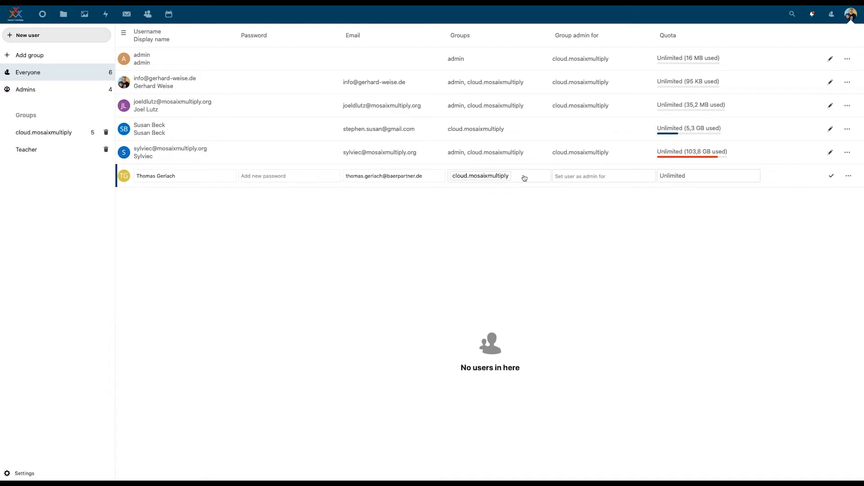
click(524, 178)
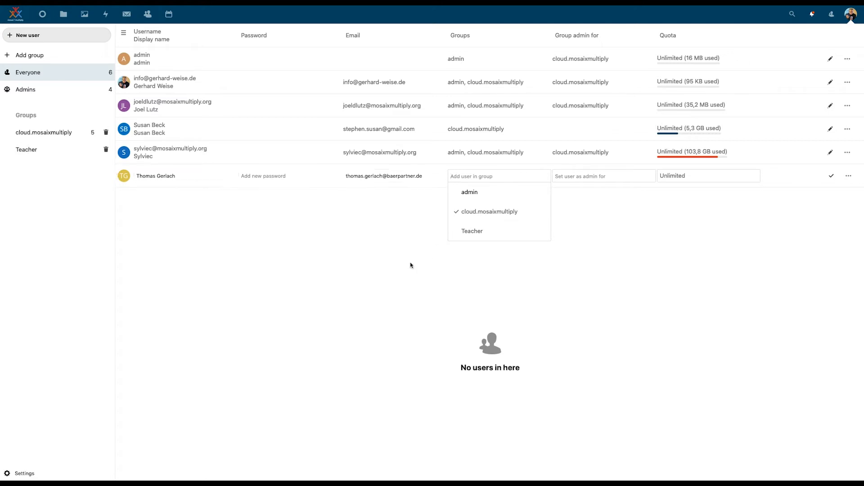
click(454, 232)
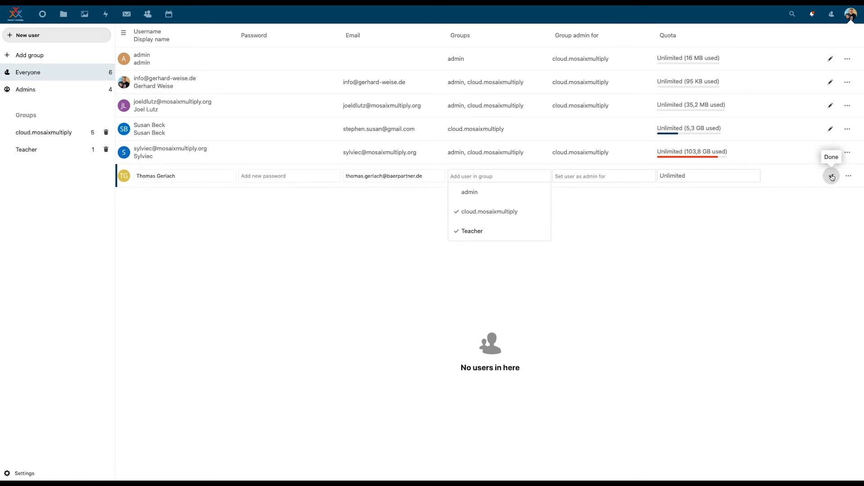
click(832, 177)
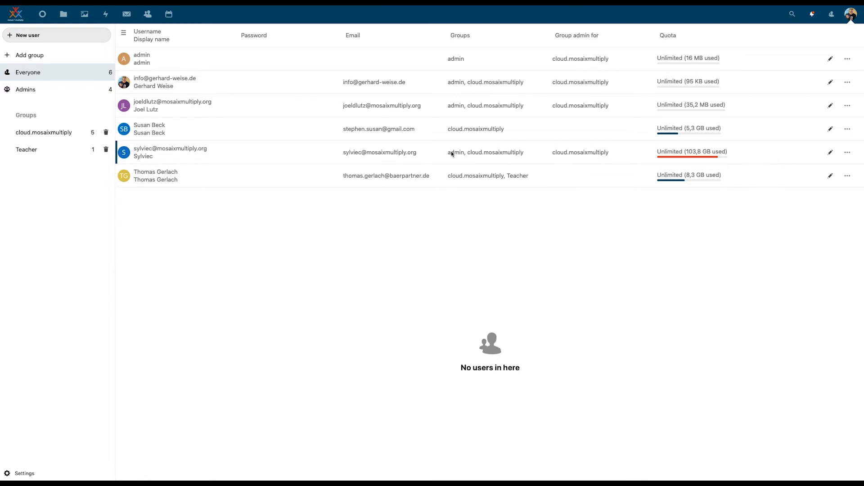
- Add the second-to-last listed user to the Teacher group, authorising it with the account password, and check the group's member list
click(831, 153)
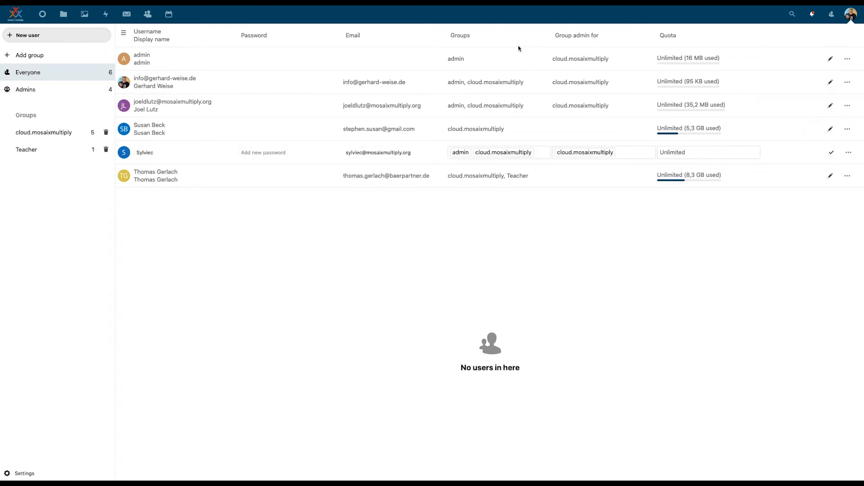
click(543, 155)
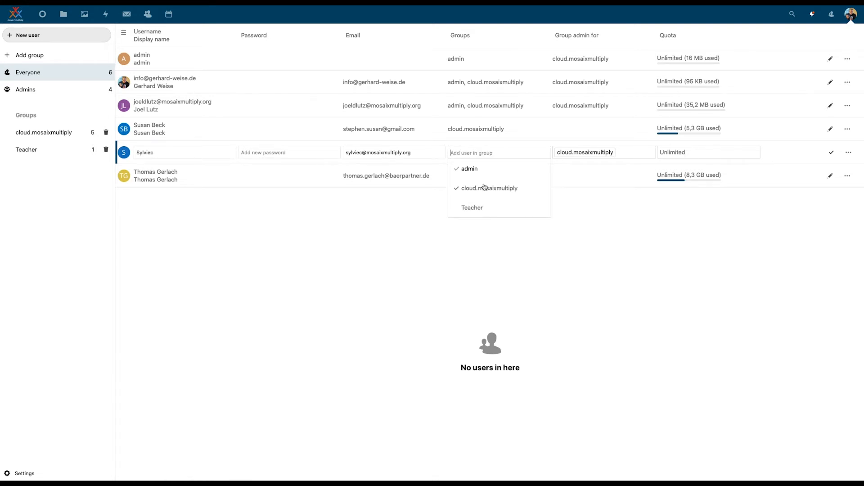
click(458, 209)
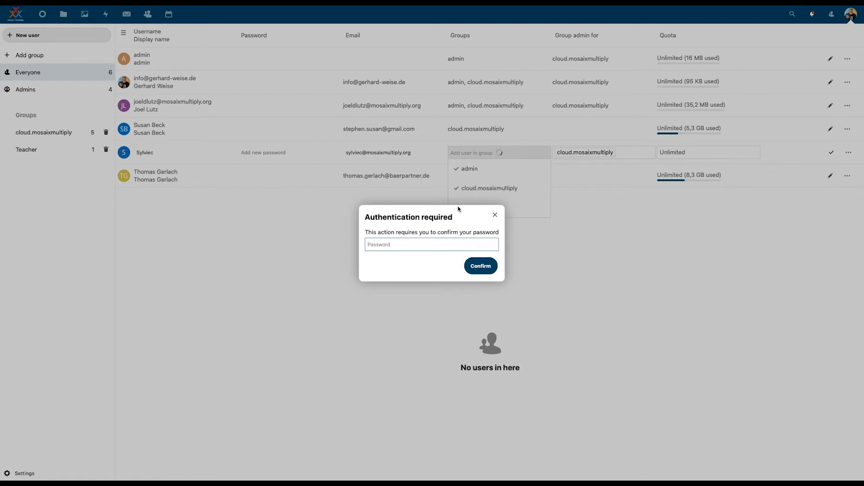
click(436, 244)
text(•••••••••••••••)
key(Return)
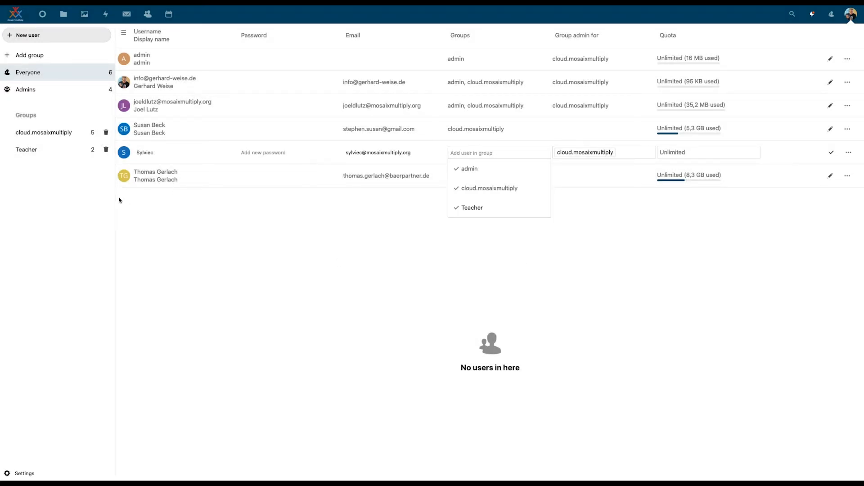
click(35, 151)
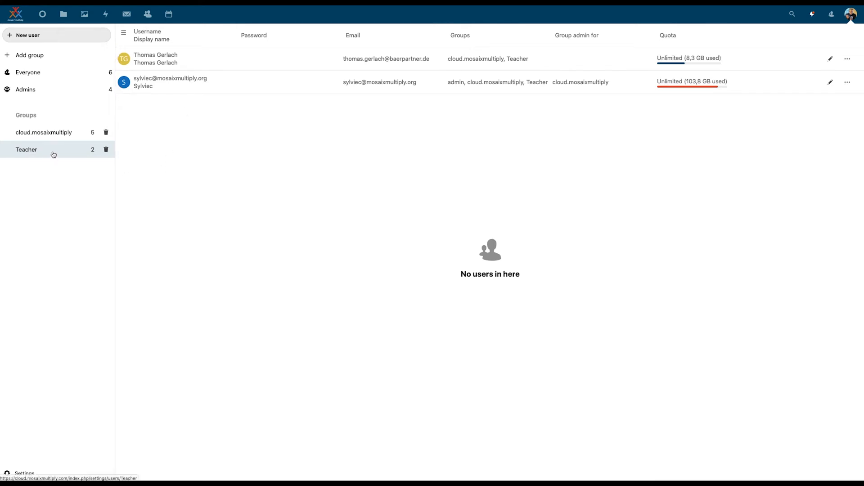
click(55, 75)
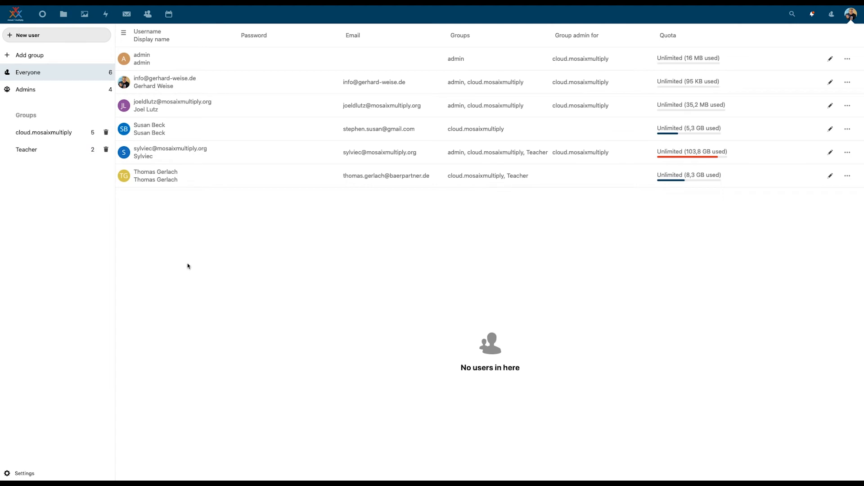
- Start a new user with the username Test User and fill in the person's display name
click(37, 37)
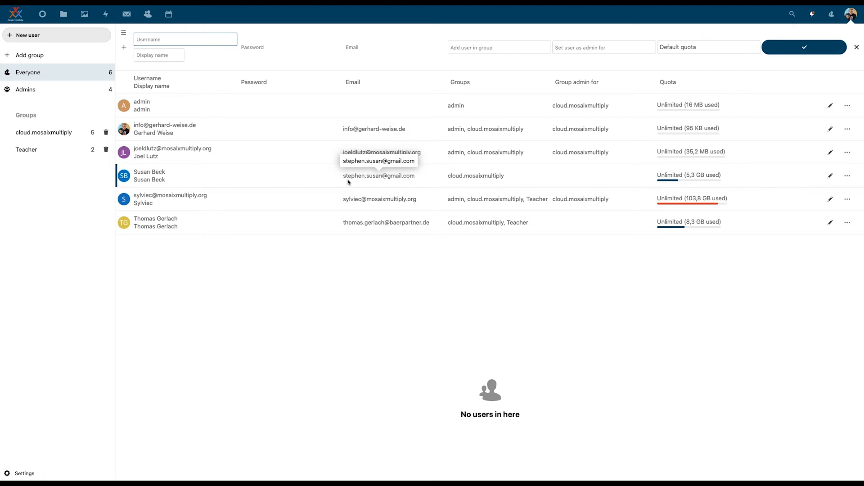
text(T)
text(estU)
text(User)
click(160, 55)
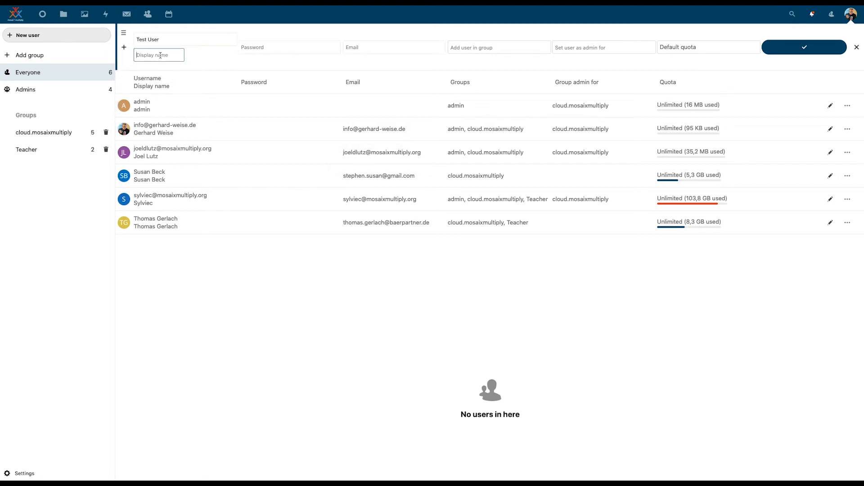
text(John Doe)
- Paste the account password into the new user's password field, leaving the email blank
click(0, 96)
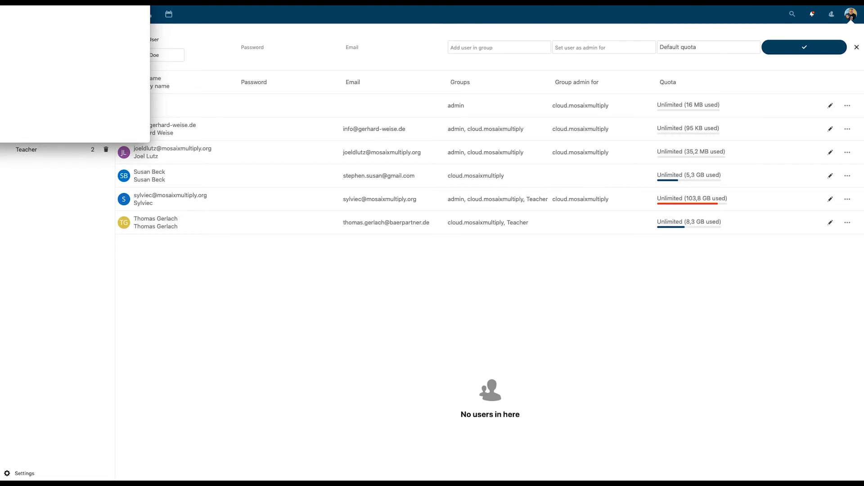
click(211, 263)
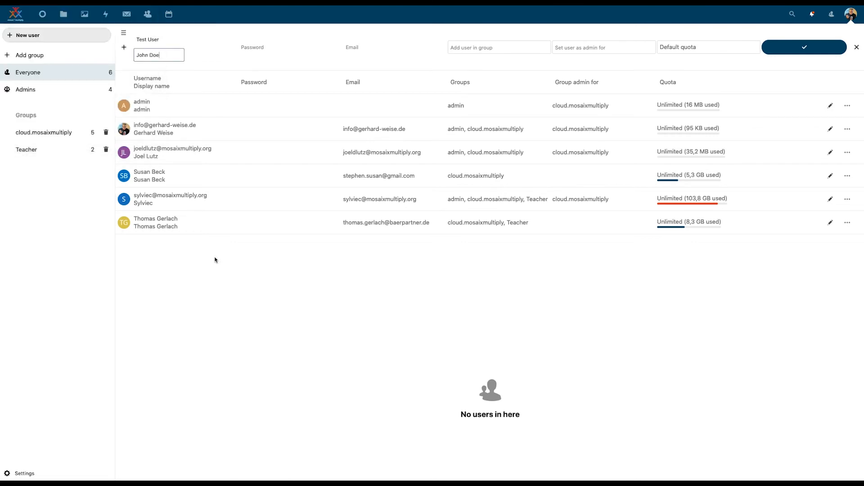
click(277, 47)
key(ctrl+v)
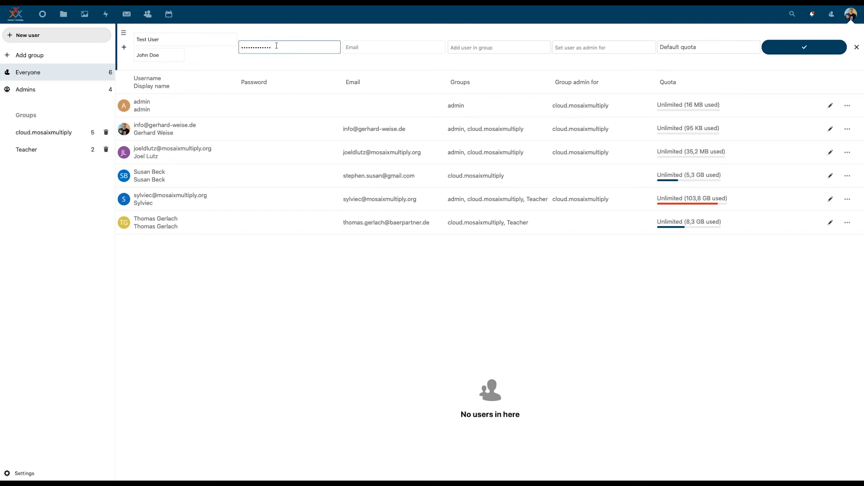
click(371, 47)
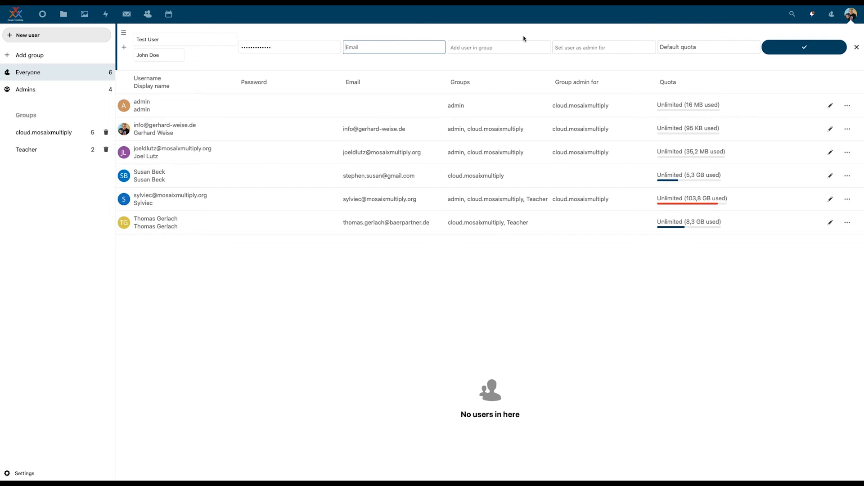
- Assign the new user to the cloud.mosaixmultiply and Teacher groups
click(492, 47)
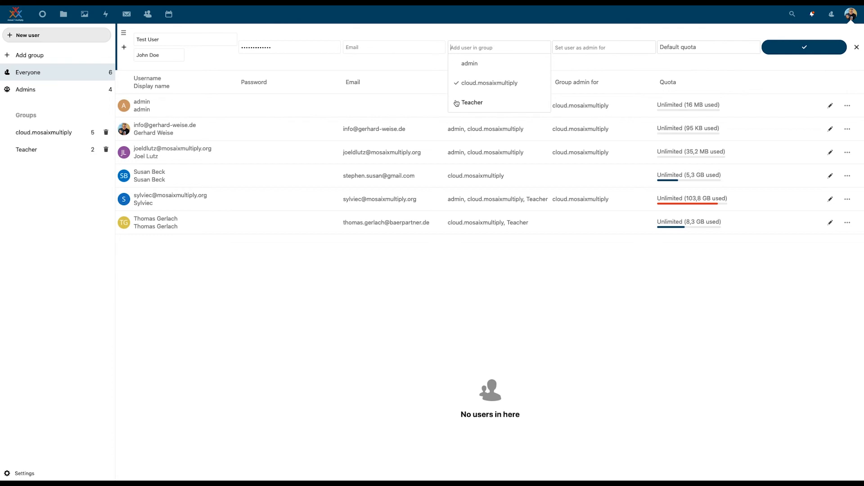
click(457, 103)
click(458, 105)
- Set the new user's quota to Unlimited and submit the new account
click(700, 50)
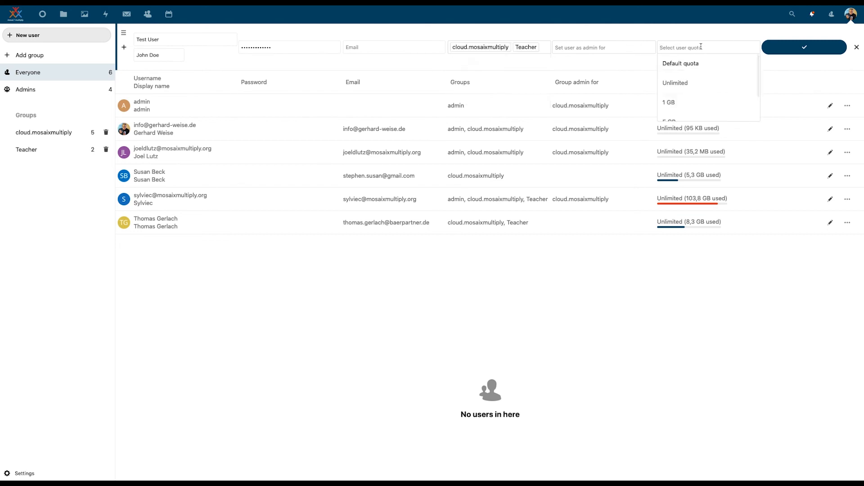
scroll(707, 65, down, 1)
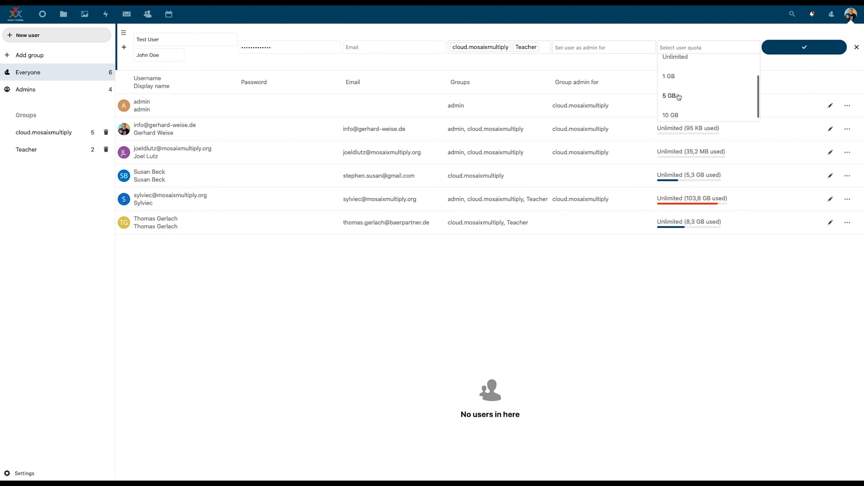
scroll(681, 107, up, 2)
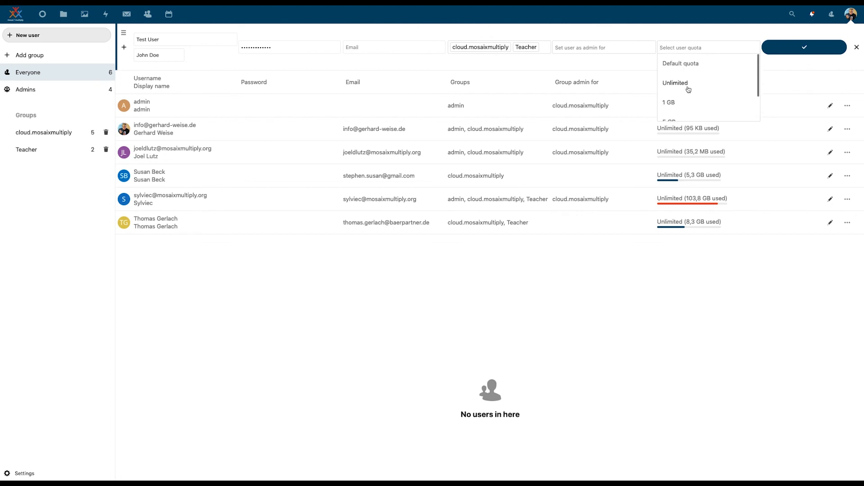
click(682, 84)
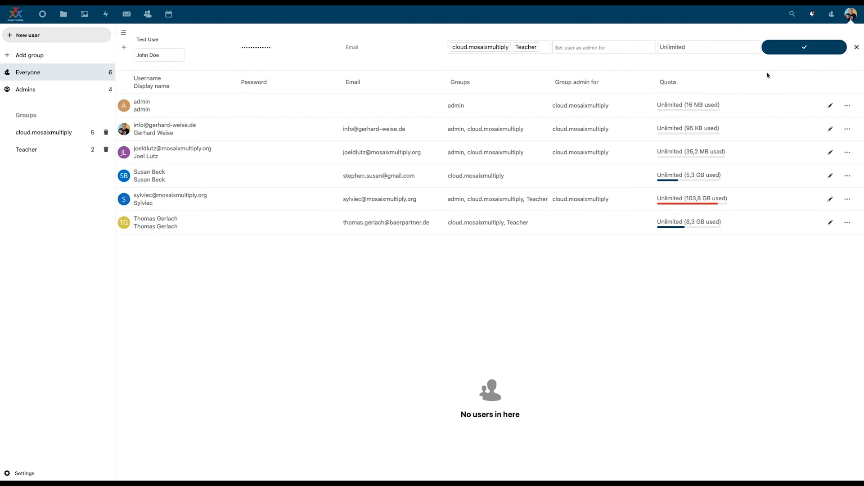
click(805, 48)
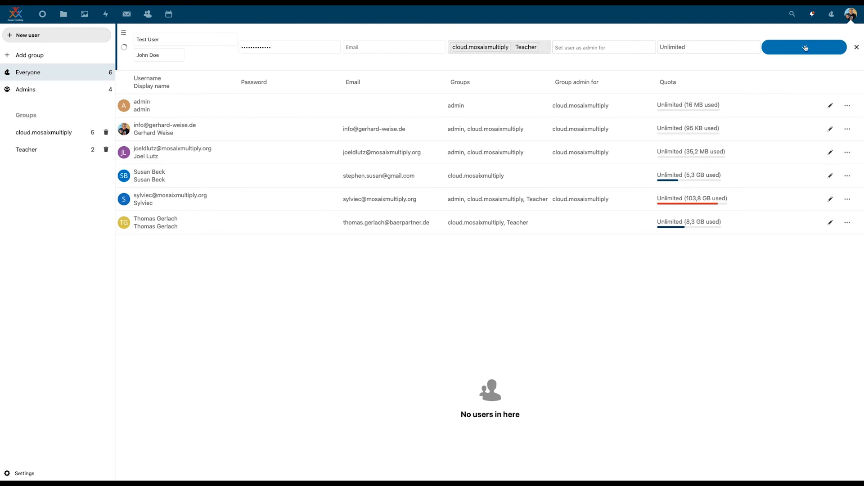